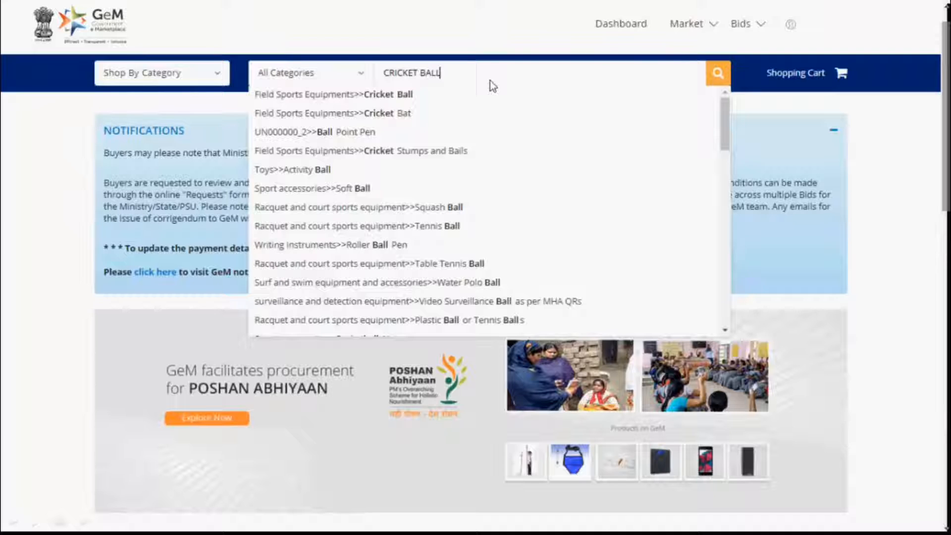
# - Search for CRICKET BALL and filter the results by a delivery location in DELHI with a quantity of 5000
pyautogui.press('Return')
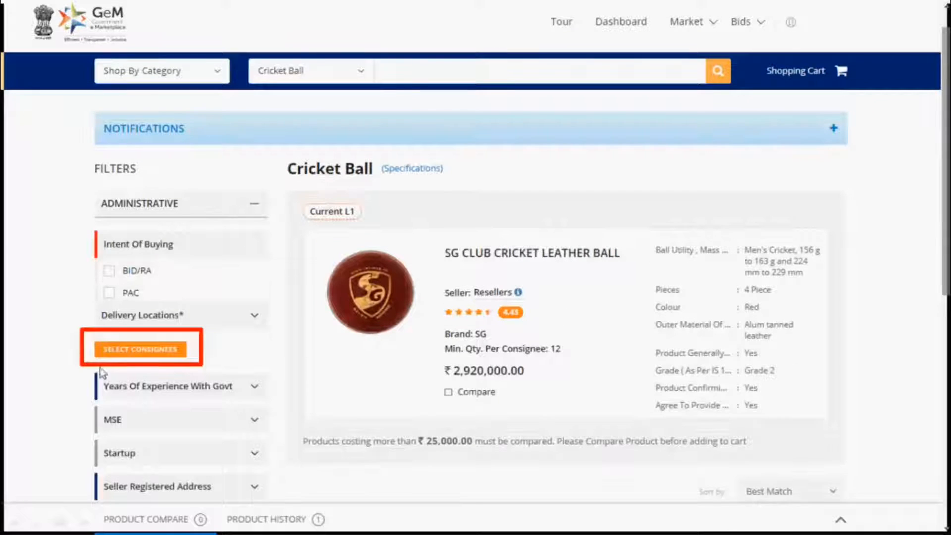
pyautogui.click(129, 349)
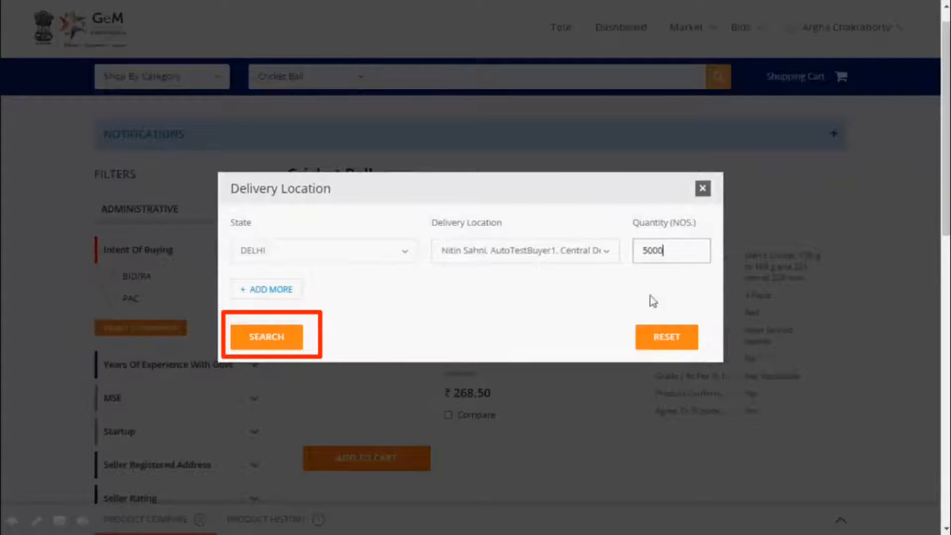
pyautogui.click(270, 339)
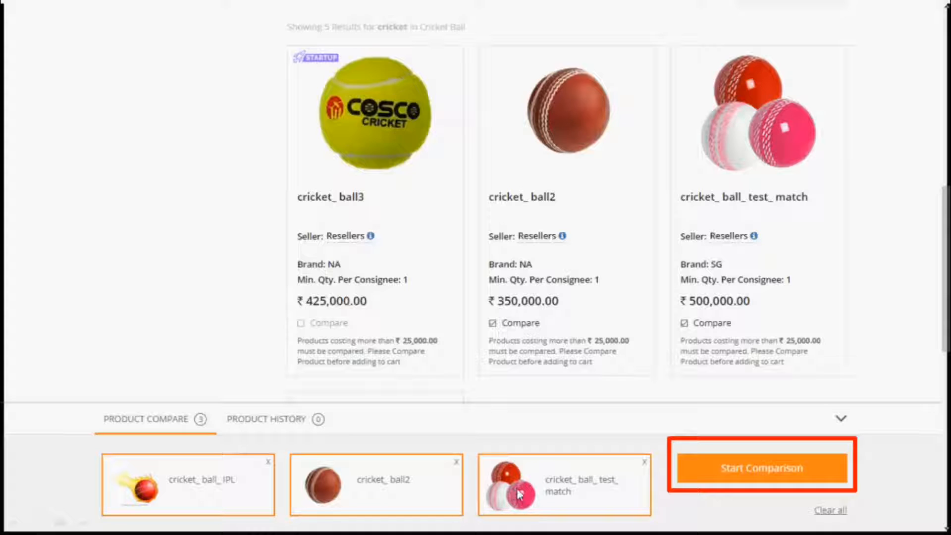
# - Compare cricket_ ball_ IPL, cricket_ ball2 and cricket_ ball_ test_ match, and add cricket_ ball_ IPL to the cart as a direct purchase
pyautogui.click(762, 470)
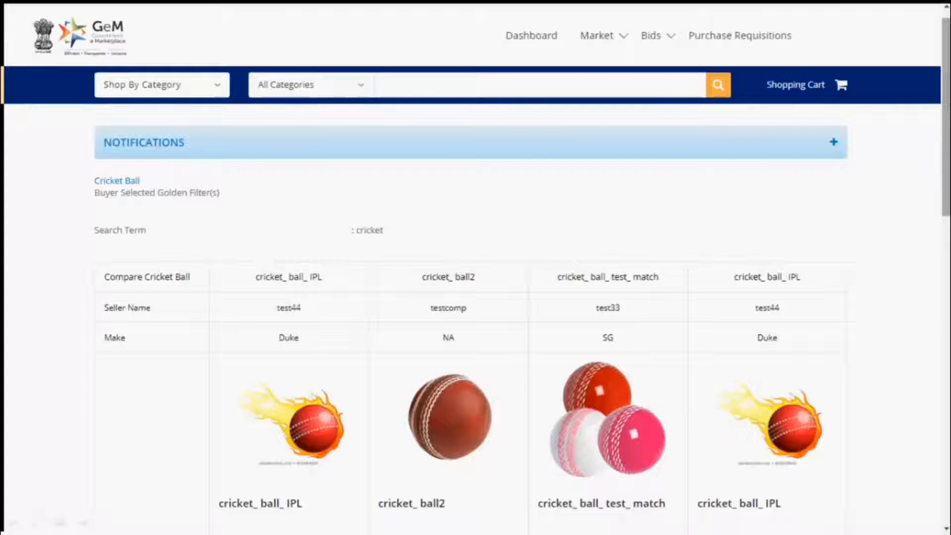
pyautogui.scroll(-10, 508, 223)
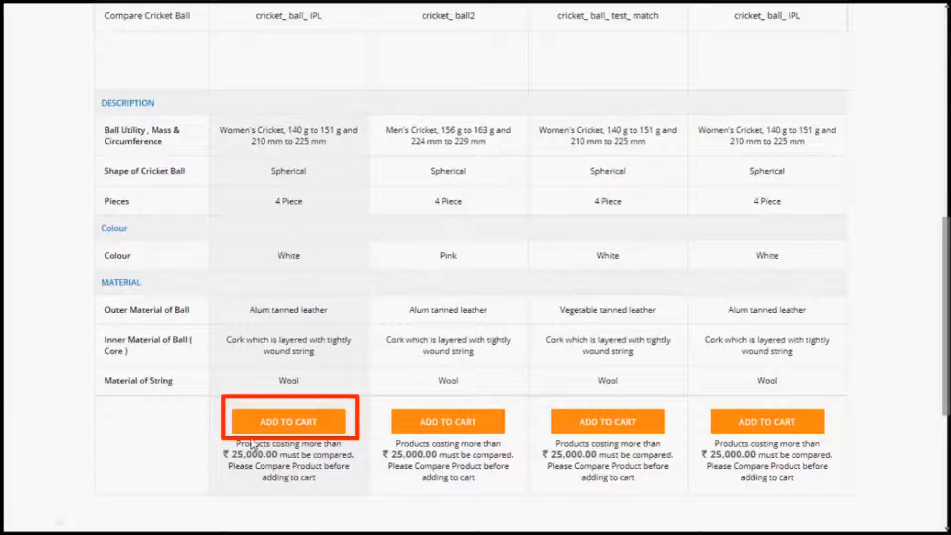
pyautogui.click(308, 422)
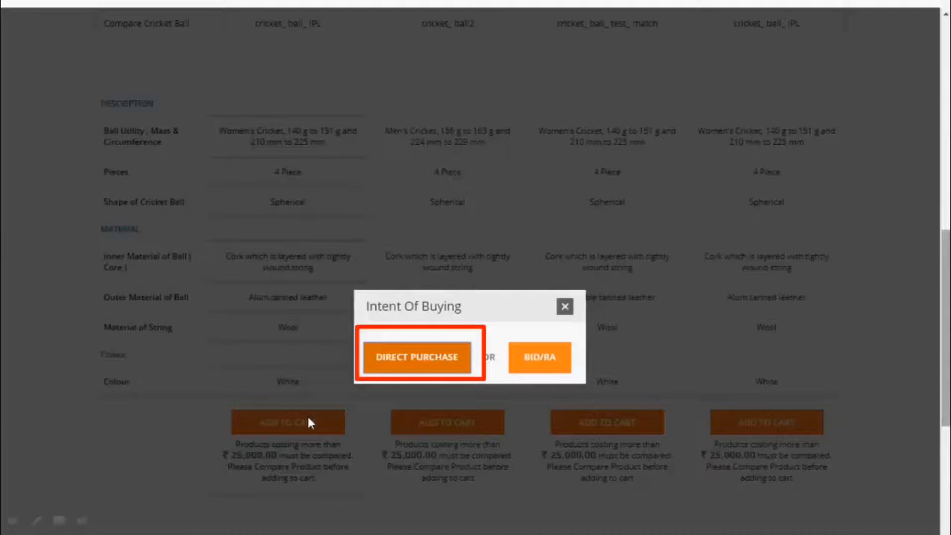
pyautogui.click(407, 357)
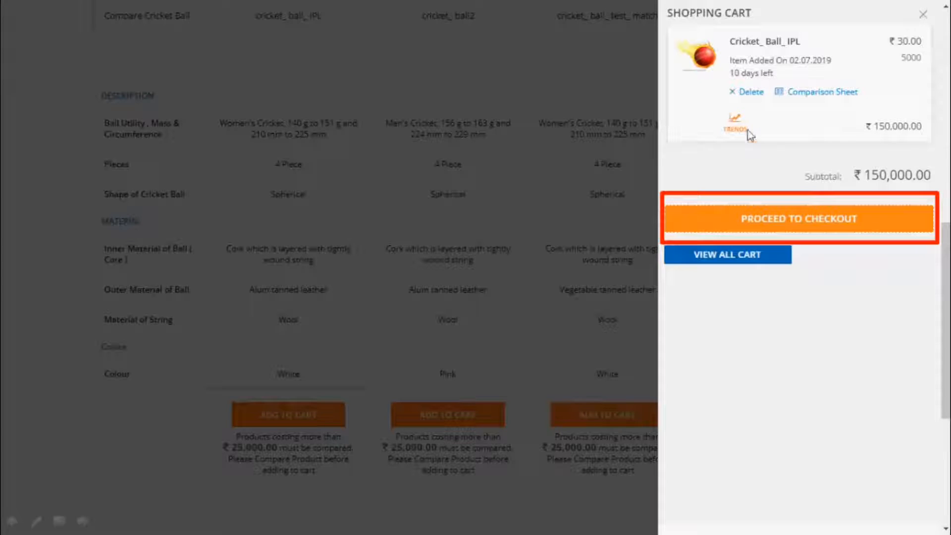
# - Proceed to checkout with the carted cricket ball and confirm a Get Best Price request for it
pyautogui.click(809, 221)
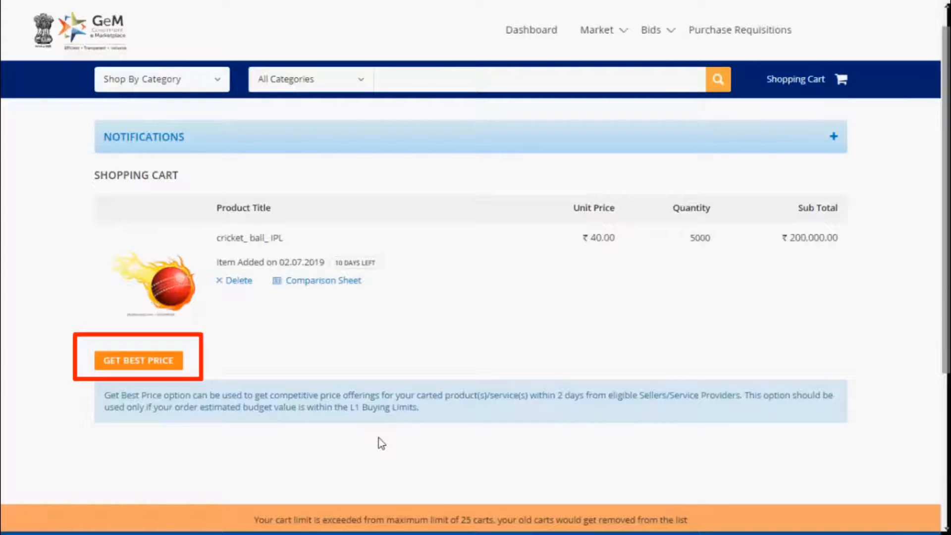
pyautogui.click(156, 365)
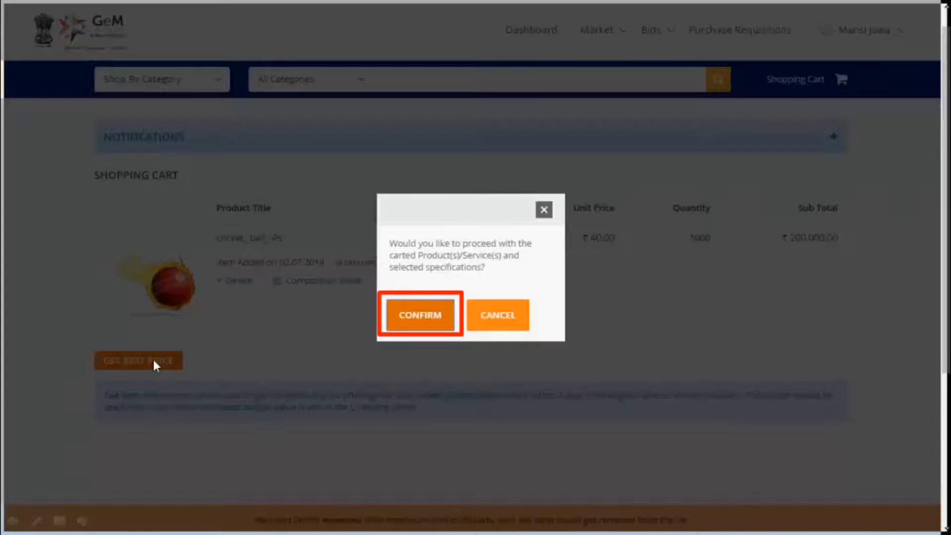
pyautogui.click(419, 315)
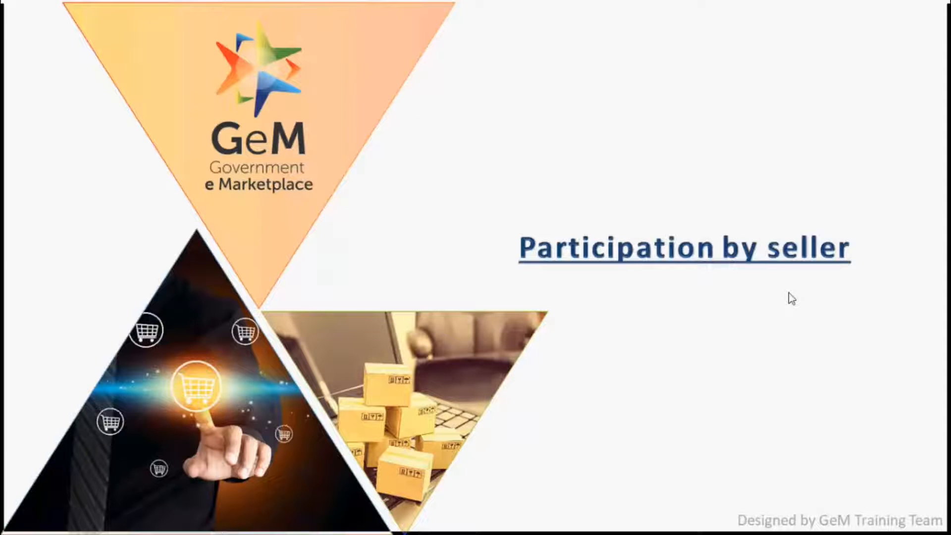
pyautogui.click(789, 297)
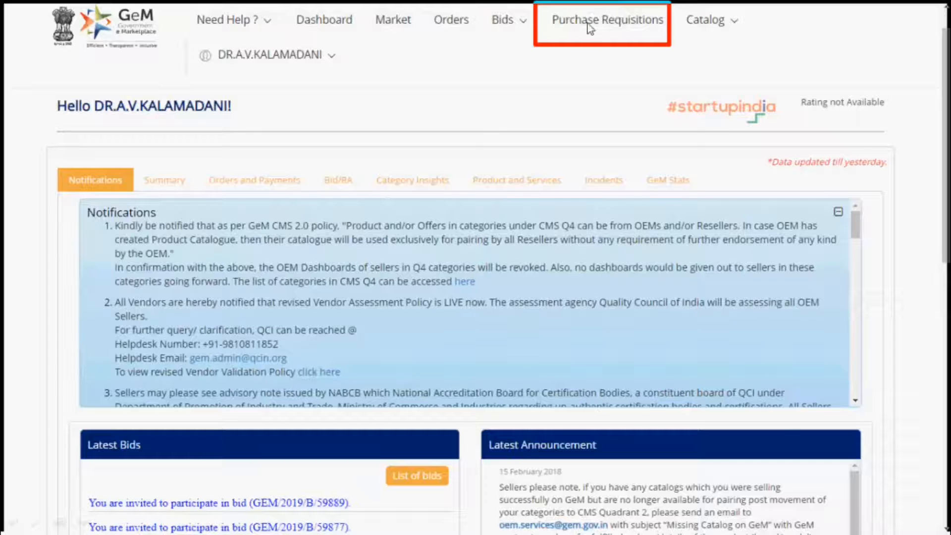
# - Start a price offer on the purchase requisition for 5000 cricket balls and save cricket_ ball_ IPL as the offered product
pyautogui.click(647, 21)
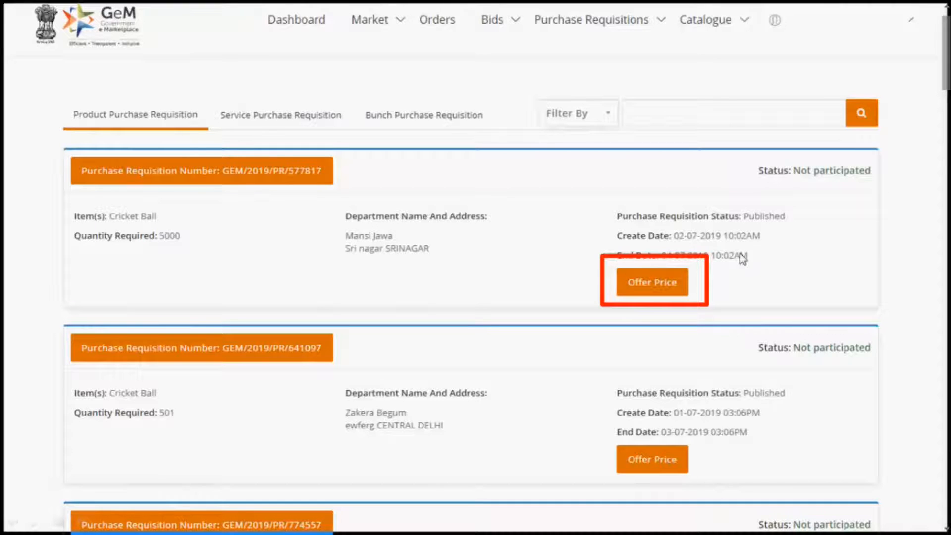
pyautogui.click(661, 281)
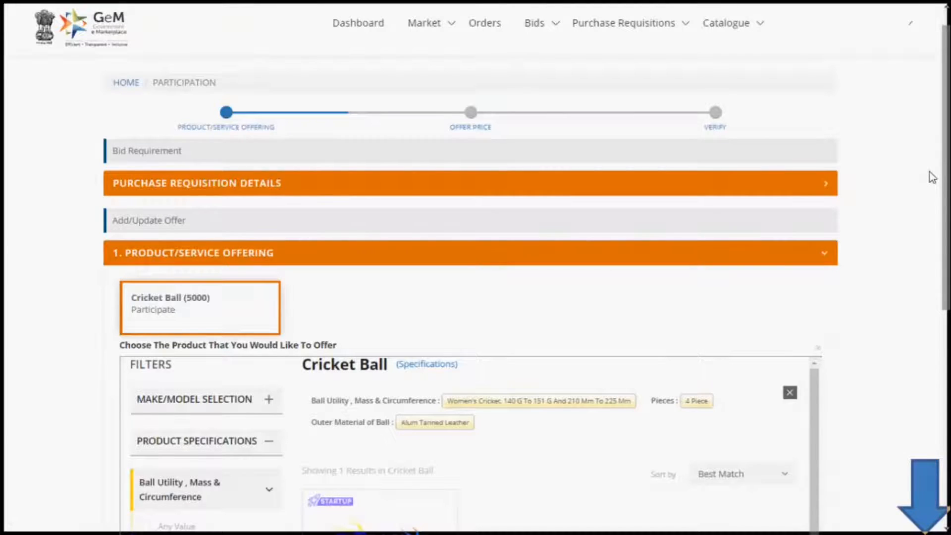
pyautogui.scroll(-5, 933, 177)
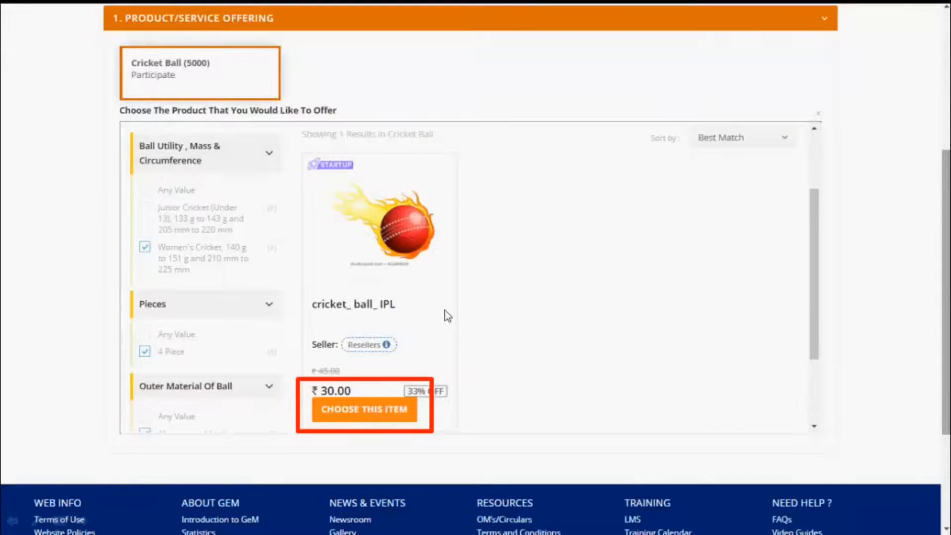
pyautogui.click(335, 409)
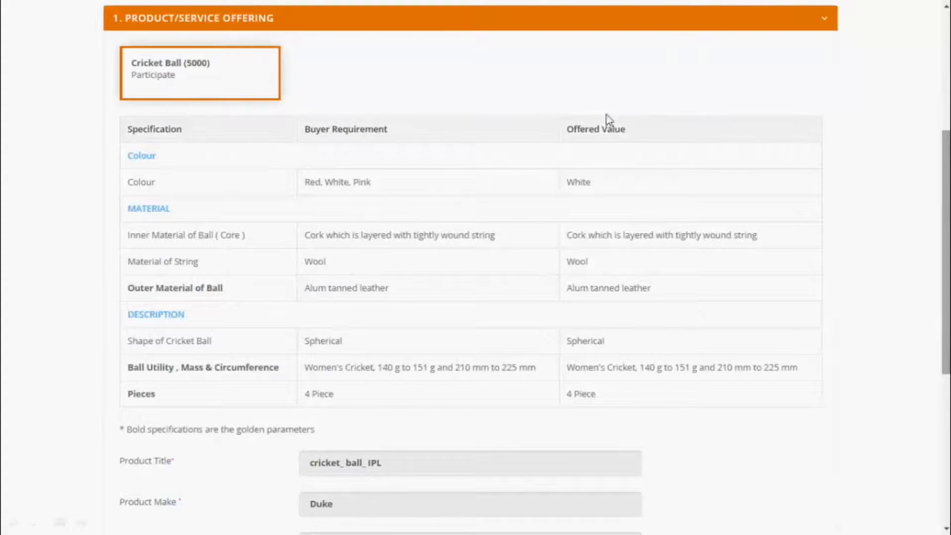
pyautogui.scroll(-4, 606, 136)
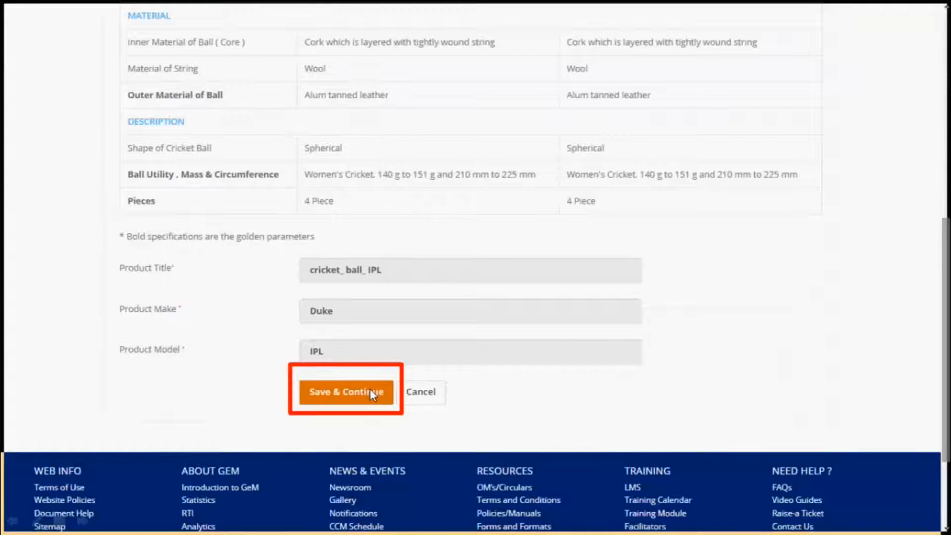
pyautogui.click(370, 390)
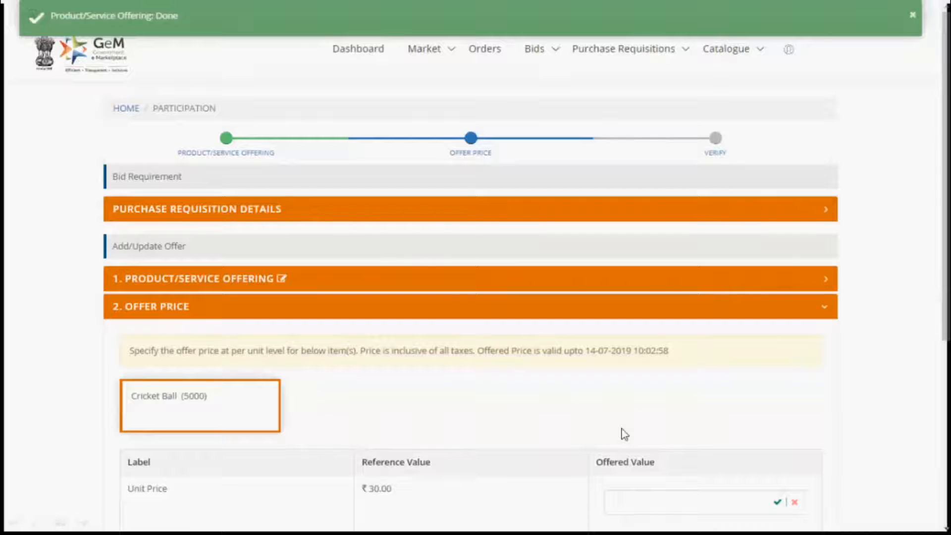
# - Offer a unit price of 28 for the cricket ball, show the price estimation, and save and confirm the offer
pyautogui.scroll(-2, 624, 434)
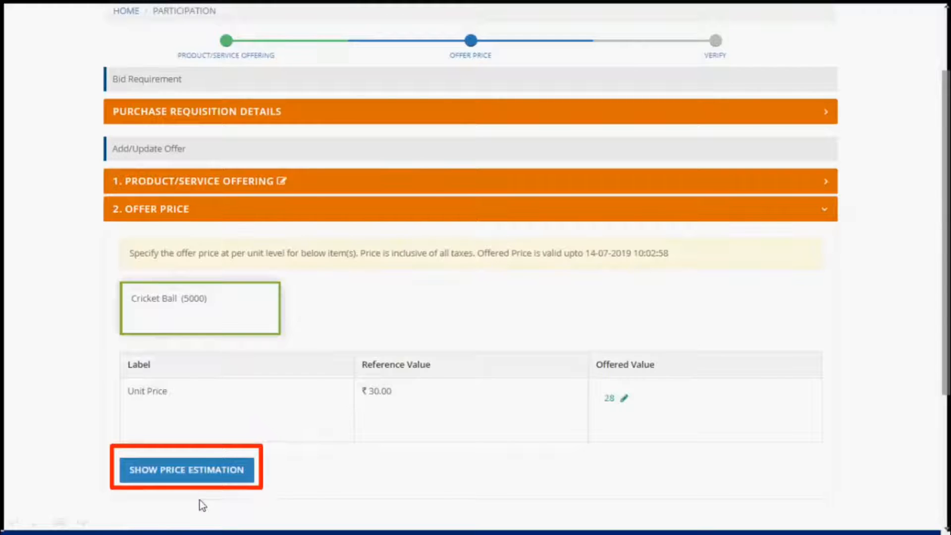
pyautogui.click(196, 477)
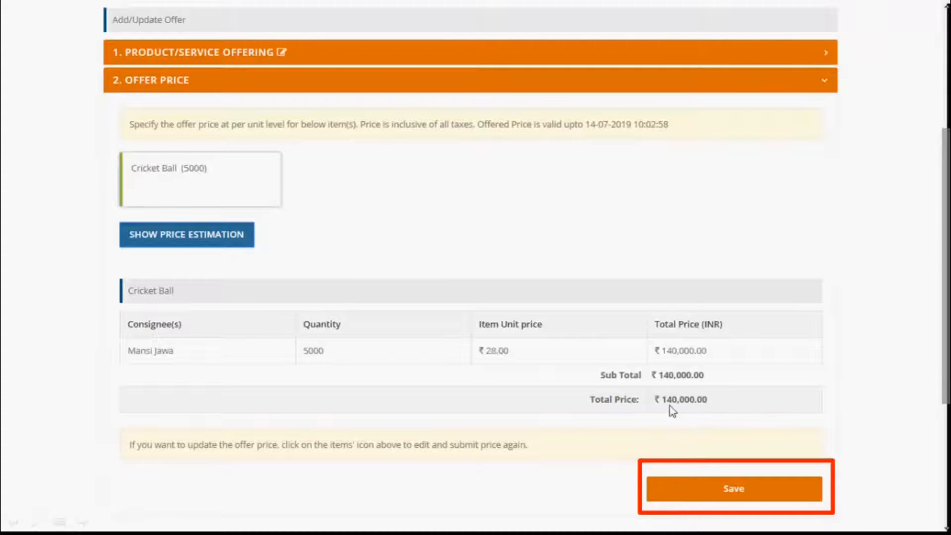
pyautogui.click(688, 496)
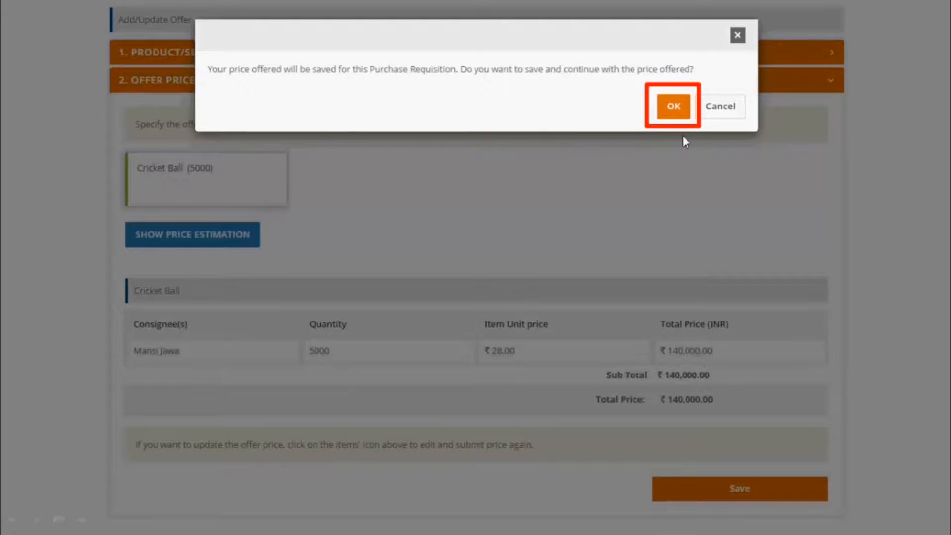
pyautogui.click(674, 107)
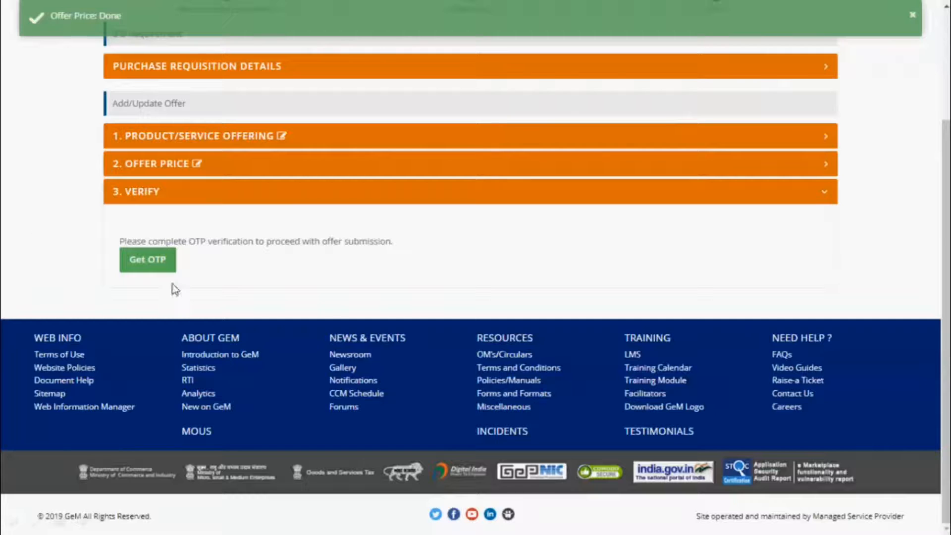
# - Request the OTP for verifying the seller's offer submission
pyautogui.click(141, 257)
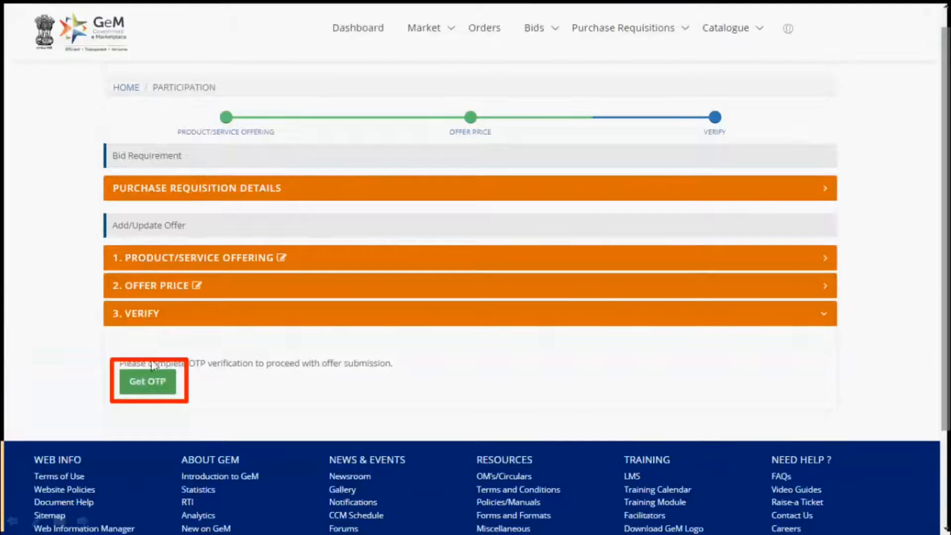
pyautogui.click(160, 392)
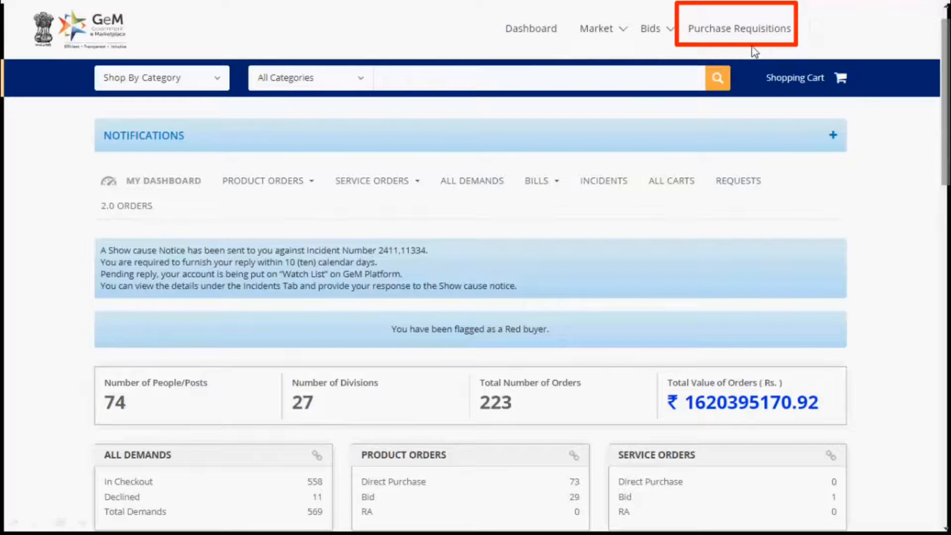
# - From the buyer dashboard, open the offers on the newest Cricket Ball purchase requisition and view its participations
pyautogui.click(745, 29)
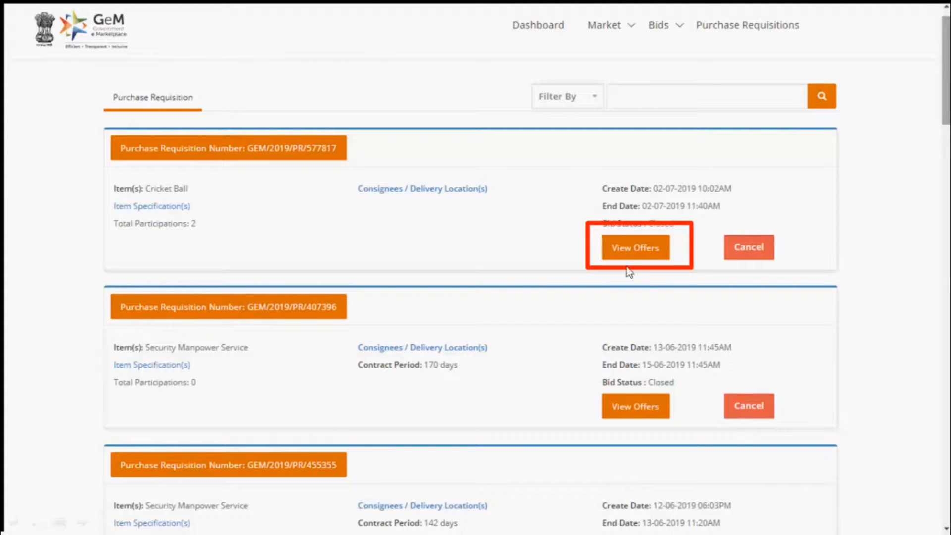
pyautogui.click(639, 243)
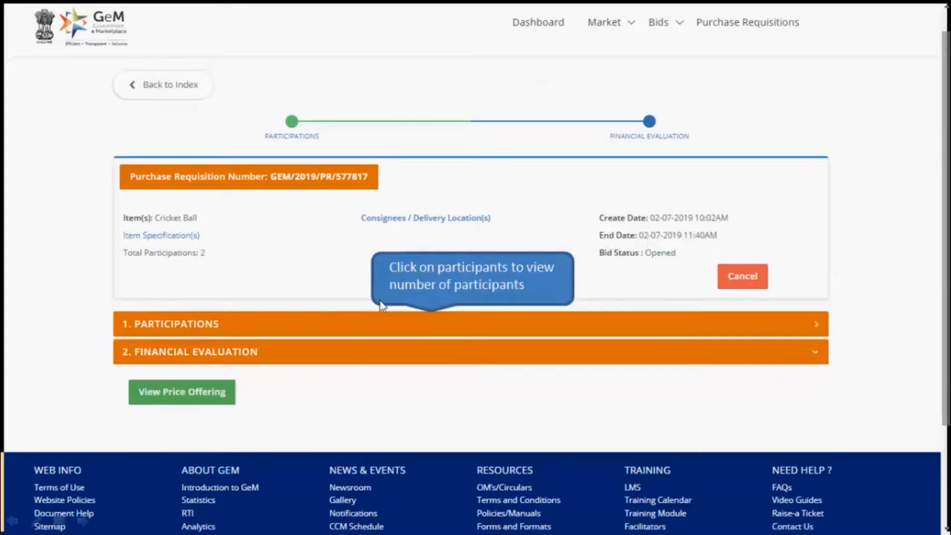
pyautogui.click(821, 326)
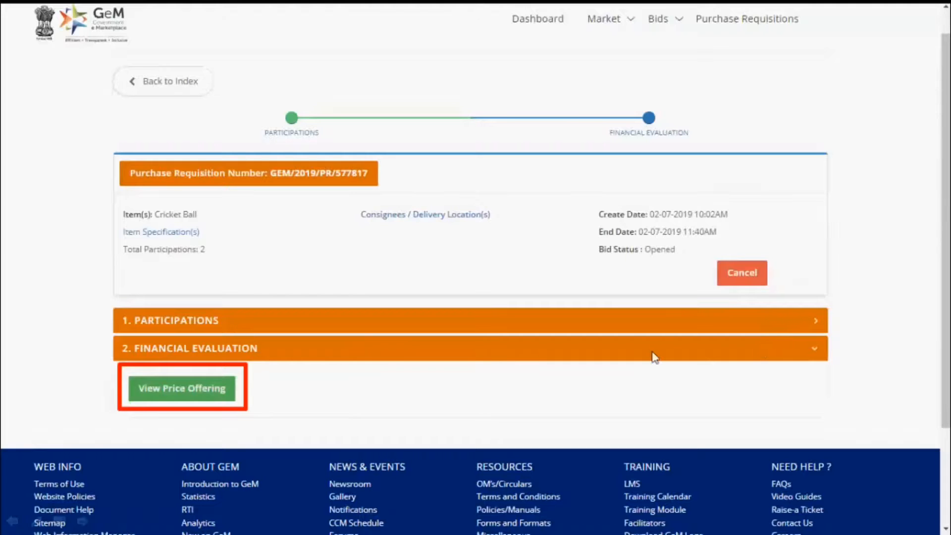
# - Open the requisition's price offering by entering the OTP and verifying it
pyautogui.click(184, 391)
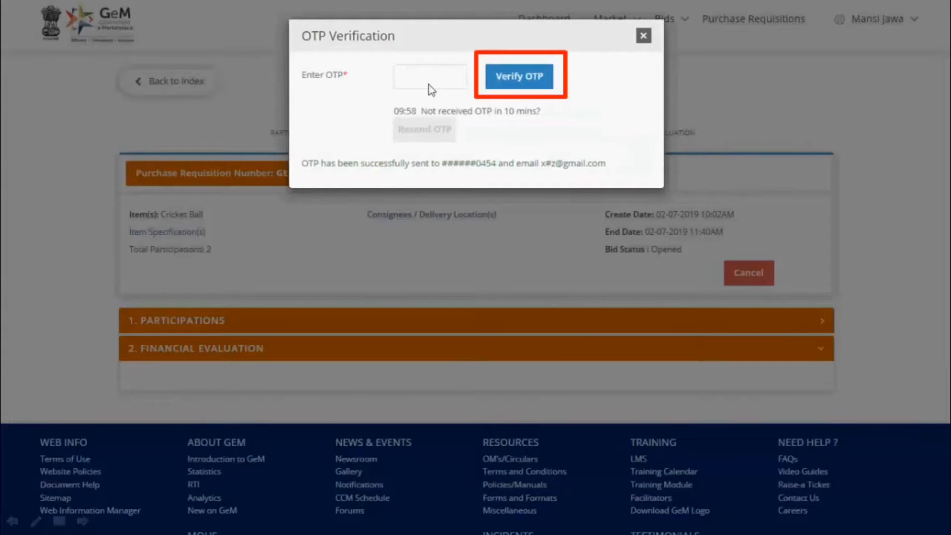
pyautogui.click(518, 77)
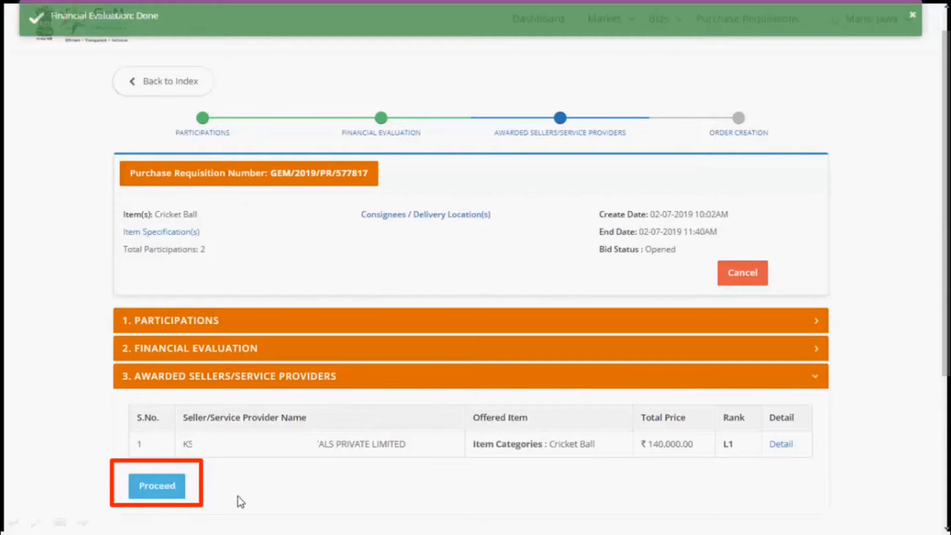
# - Proceed with the L1 awarded seller, create the order for the cricket balls and continue past its order summary
pyautogui.click(165, 492)
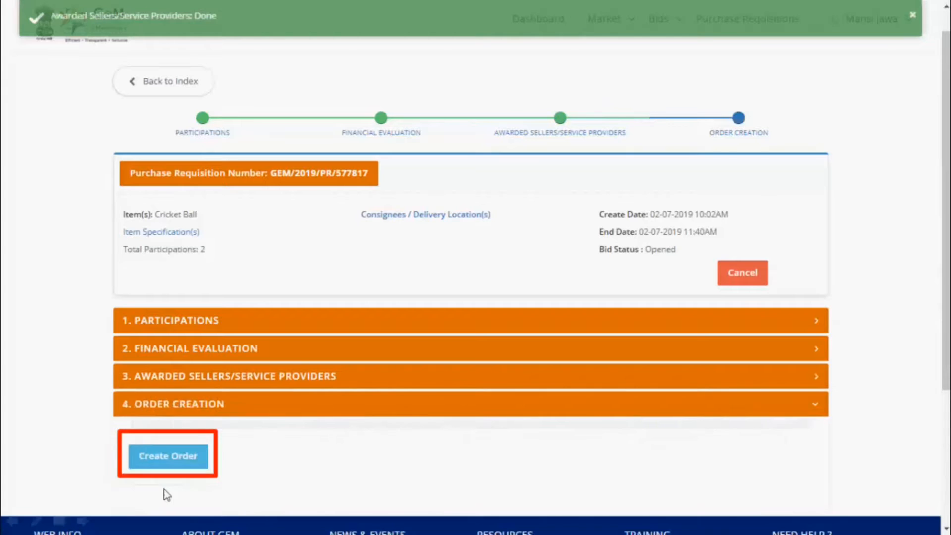
pyautogui.click(168, 457)
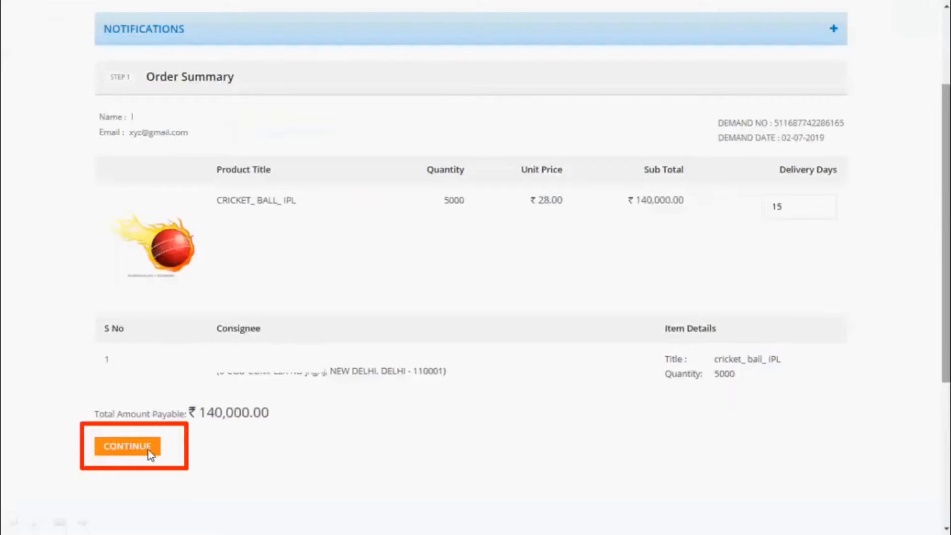
pyautogui.click(148, 450)
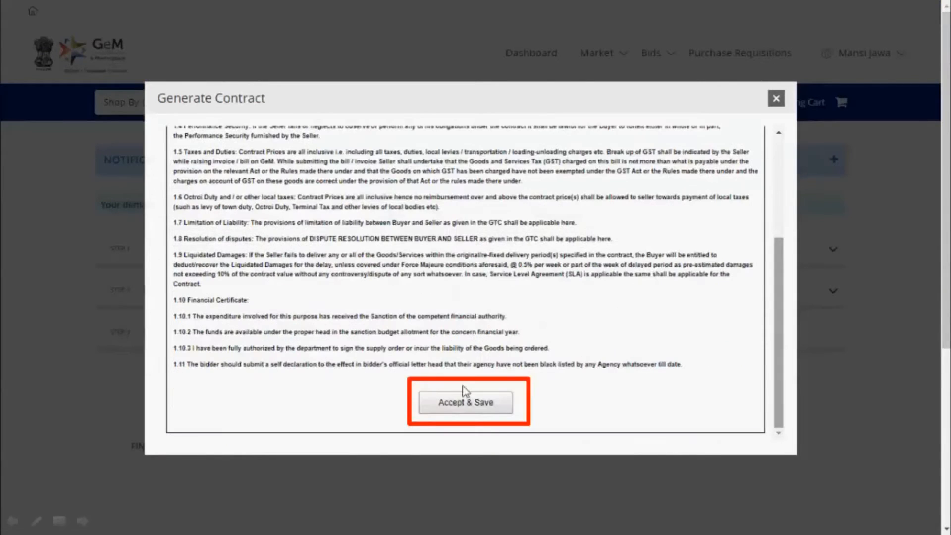
# - Accept and save the generated contract, and verify the order documents by entering the OTP
pyautogui.click(498, 411)
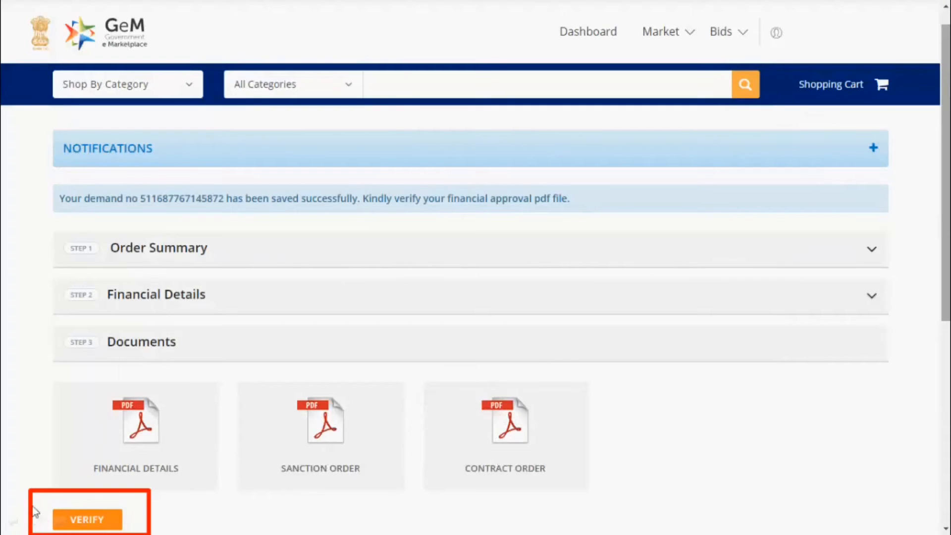
pyautogui.click(81, 522)
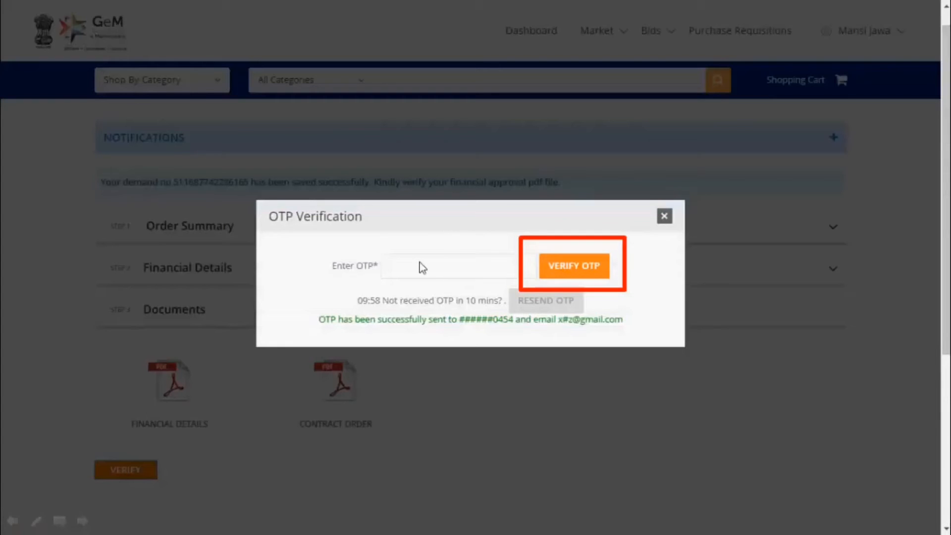
pyautogui.click(589, 271)
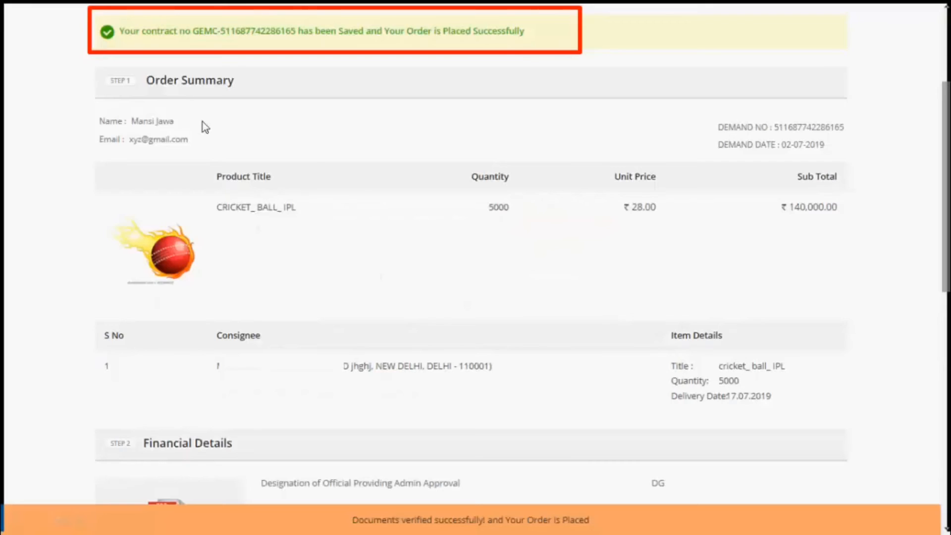